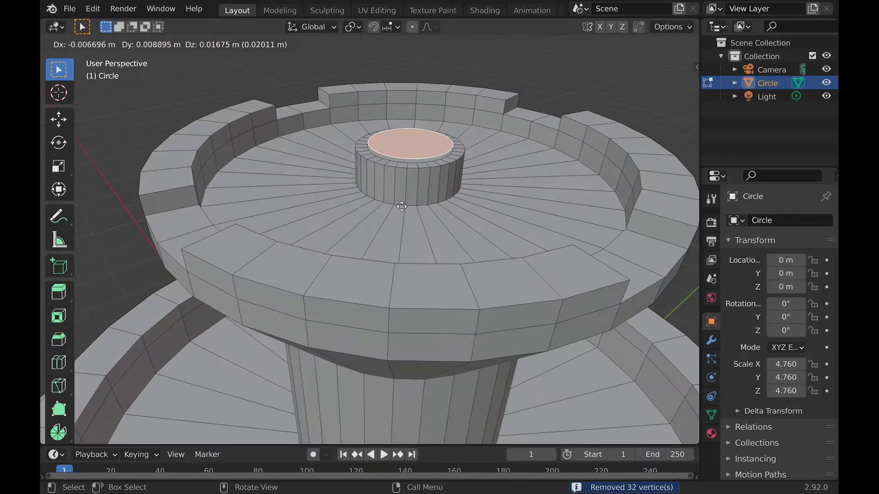
# Step: Extrude a duplicate of the spout's top face into a cylinder and separate it as its own object
pyautogui.click(401, 209)
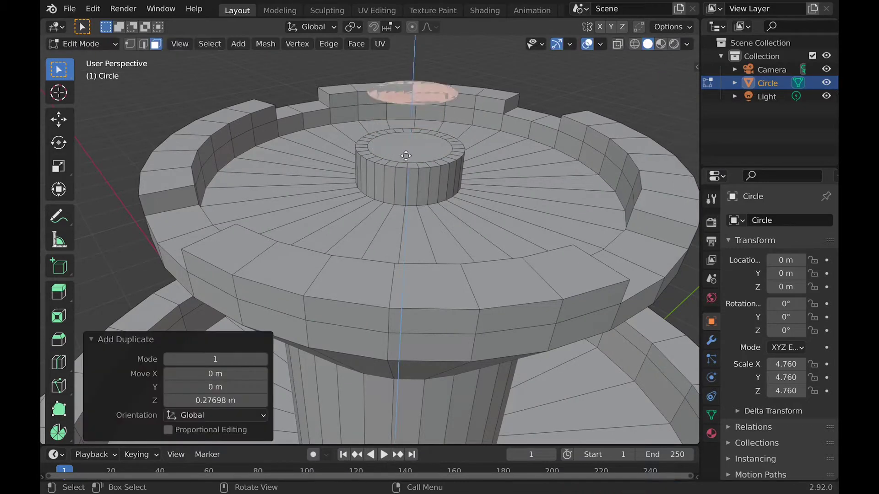
pyautogui.press('e')
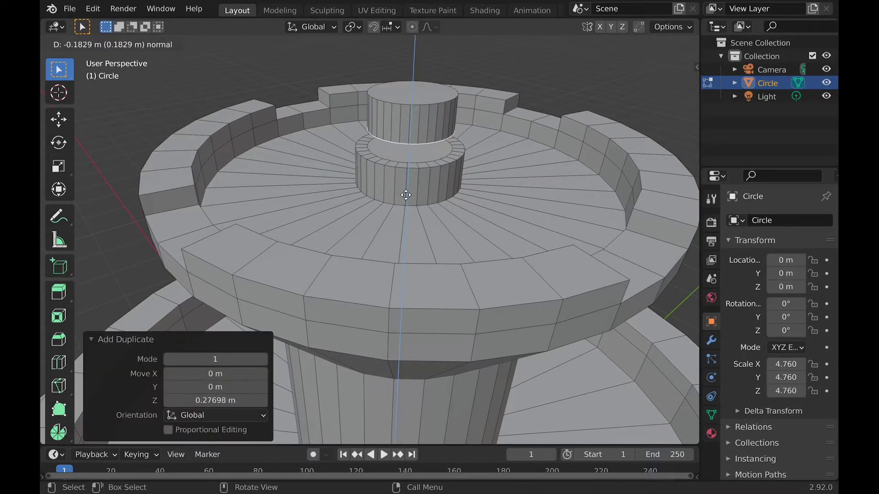
pyautogui.click(406, 211)
pyautogui.hotkey('ctrl', 'l')
pyautogui.press('p')
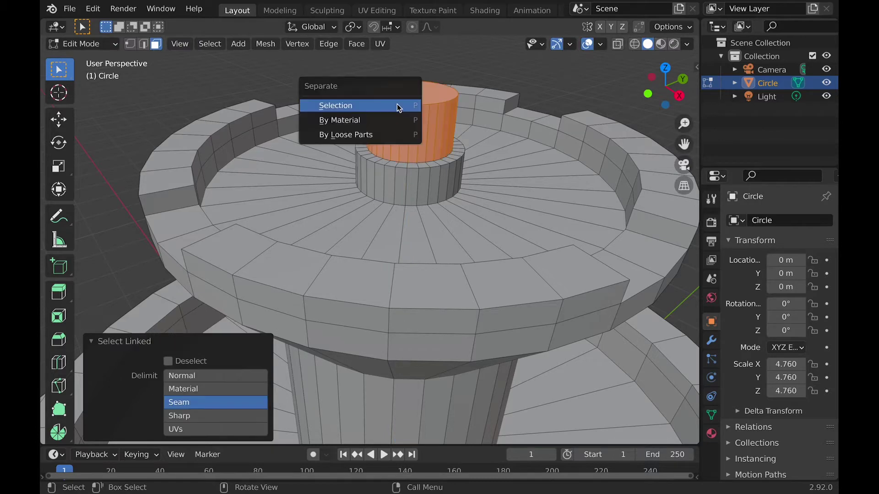
pyautogui.click(403, 105)
pyautogui.press('Tab')
# Step: Lower the top face of the separated Circle.001 cylinder along Z
pyautogui.click(414, 123)
pyautogui.press('Tab')
pyautogui.click(412, 100)
pyautogui.press('g')
pyautogui.press('z')
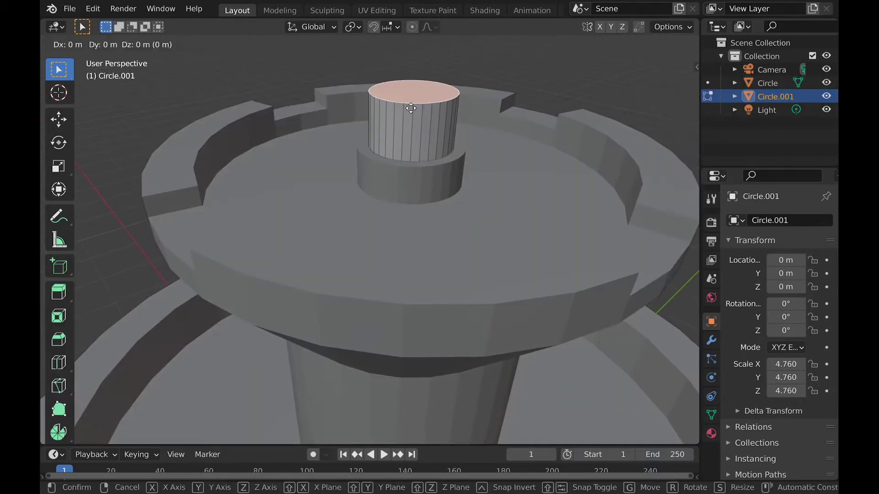
pyautogui.click(412, 137)
pyautogui.press('Tab')
# Step: Save the scene as 'Simple WaterFountain.blend'
pyautogui.moveTo(412, 137); pyautogui.dragTo(414, 163, button='middle')
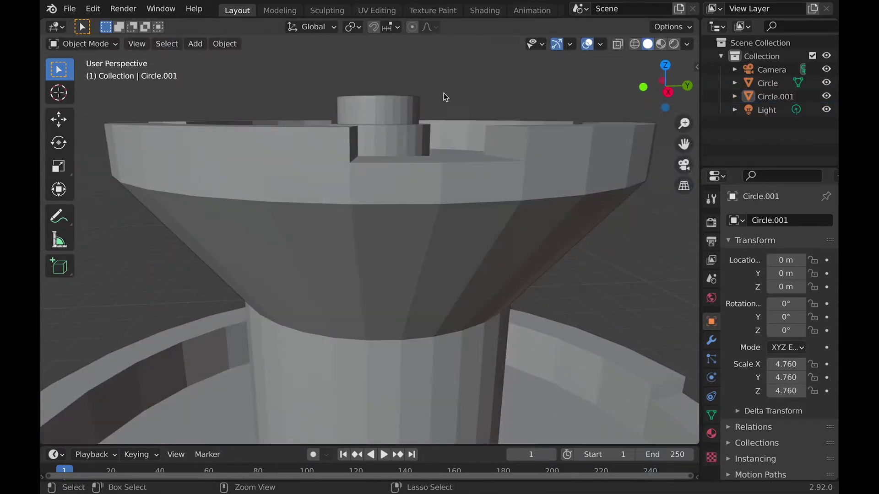
pyautogui.scroll(-8, 438, 167)
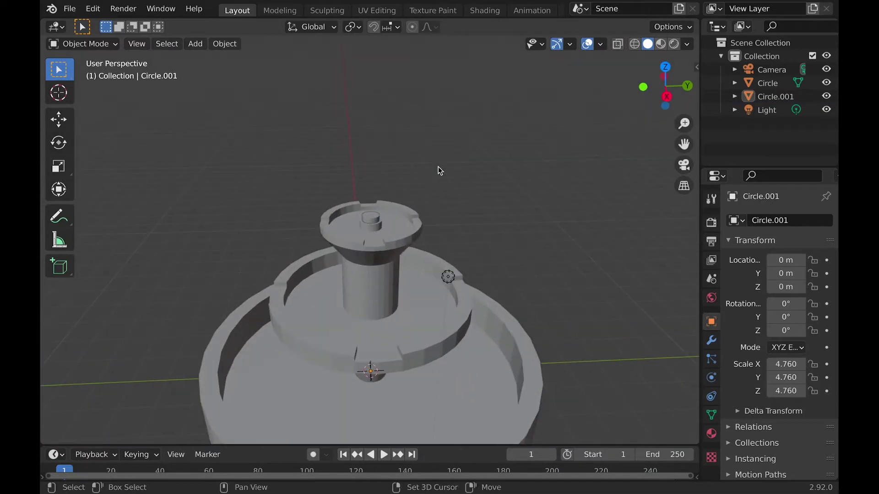
pyautogui.scroll(2, 439, 167)
pyautogui.hotkey('ctrl', 's')
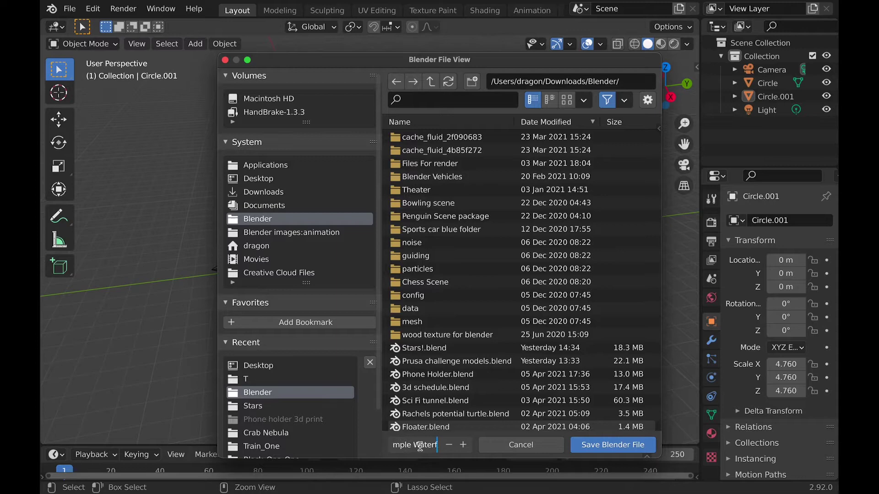
pyautogui.press('Return')
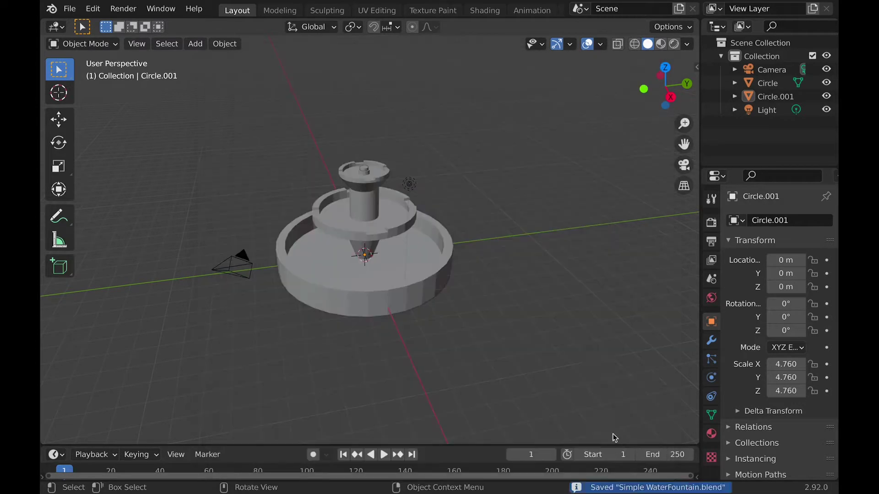
# Step: Give Circle.001 Fluid physics as a Liquid Flow with Geometry flow behavior
pyautogui.scroll(-5, 573, 334)
pyautogui.click(712, 399)
pyautogui.click(711, 378)
pyautogui.moveTo(255, 314); pyautogui.dragTo(334, 170, button='middle')
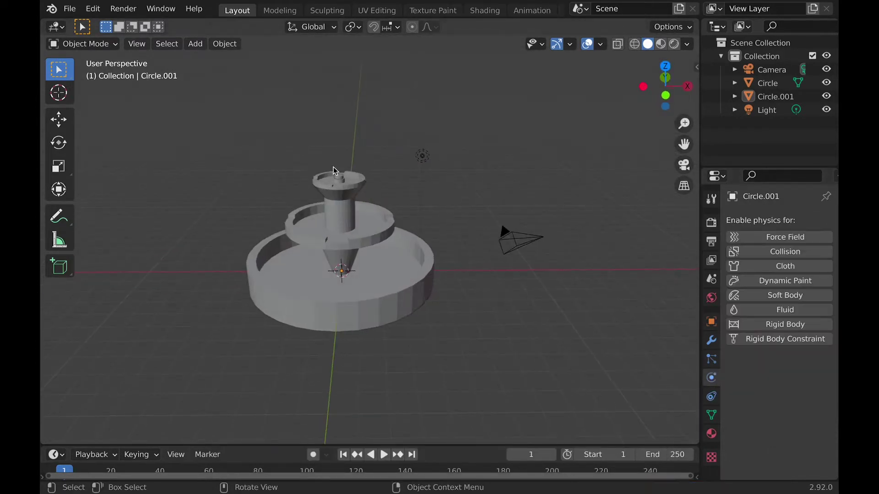
pyautogui.click(785, 310)
pyautogui.click(790, 377)
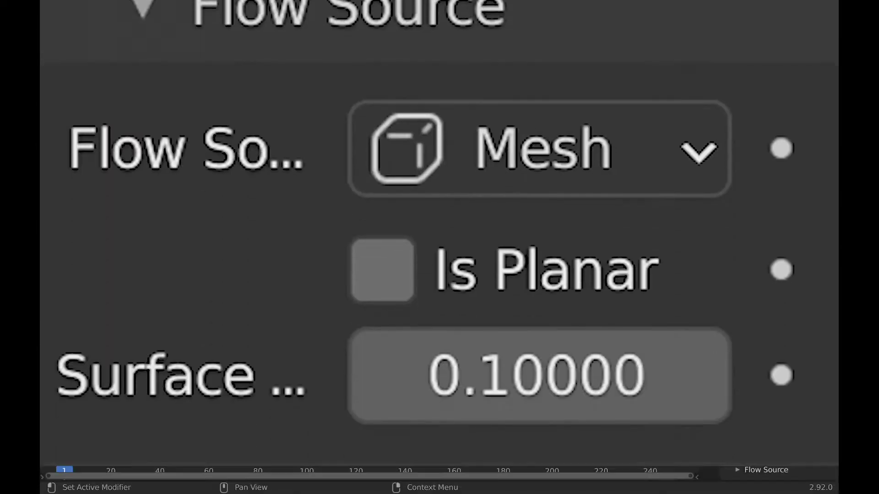
pyautogui.click(793, 435)
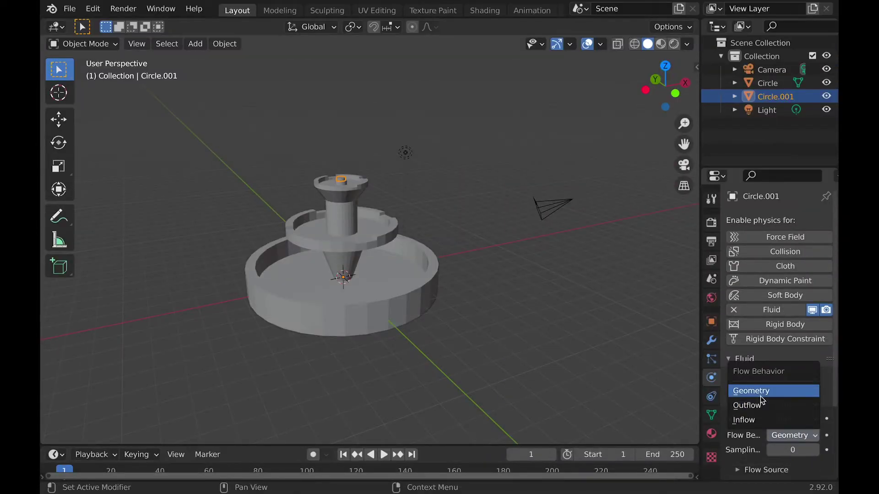
pyautogui.click(735, 392)
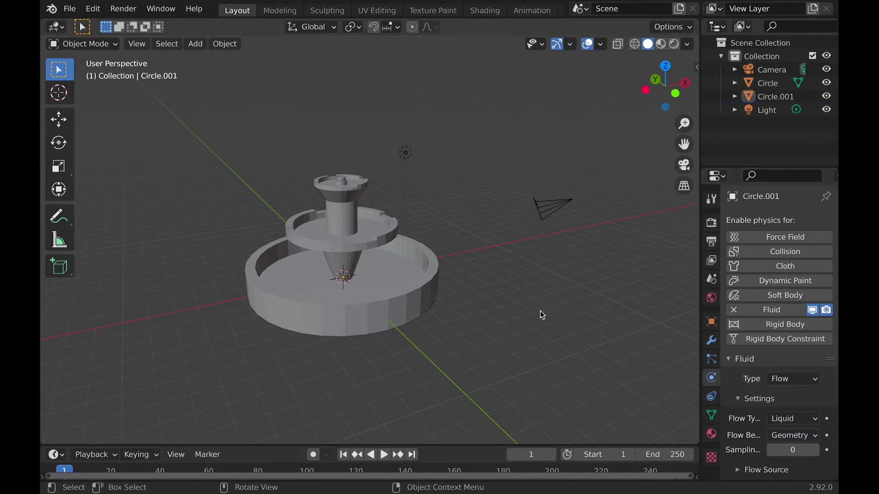
pyautogui.hotkey('shift', 'a')
# Step: Add a cube and scale it up to enclose the fountain
pyautogui.moveTo(295, 229)
pyautogui.click(376, 237)
pyautogui.press('s')
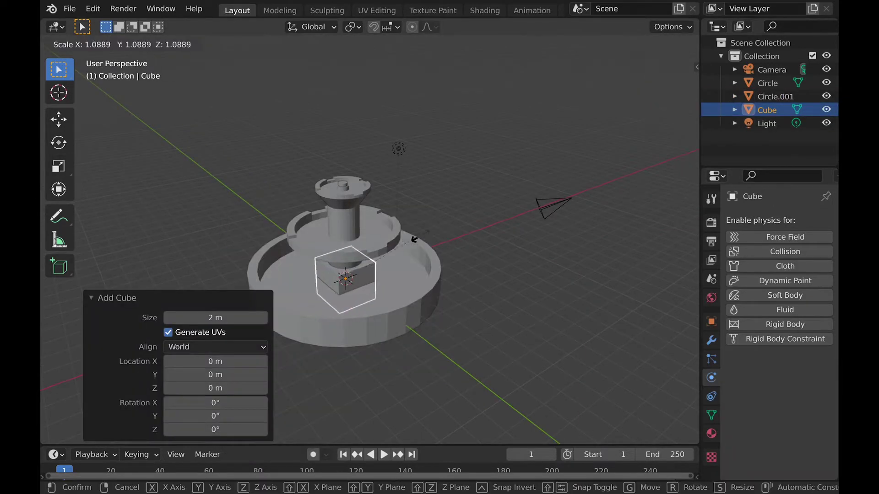
pyautogui.click(52, 110)
pyautogui.moveTo(357, 328); pyautogui.dragTo(384, 337, button='middle')
# Step: Extrude the cube's bottom face downward and switch to see-through view
pyautogui.press('Tab')
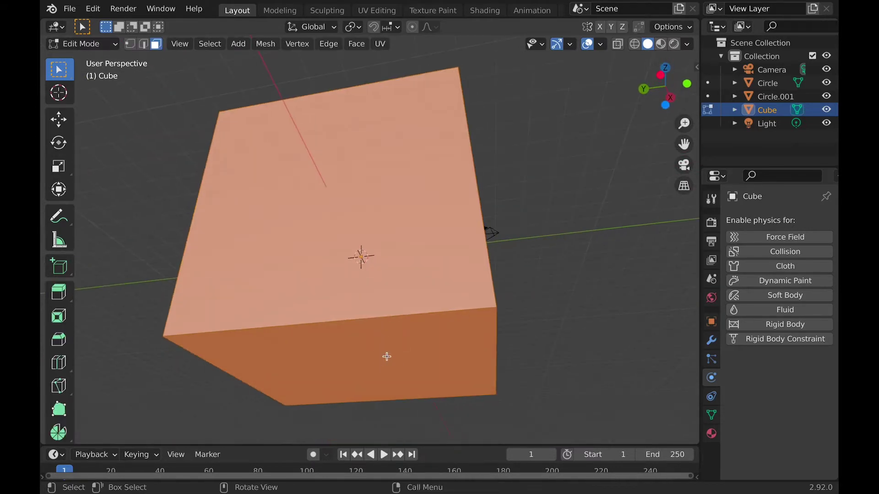
pyautogui.press('3')
pyautogui.click(387, 355)
pyautogui.press('e')
pyautogui.click(406, 259)
pyautogui.press('Tab')
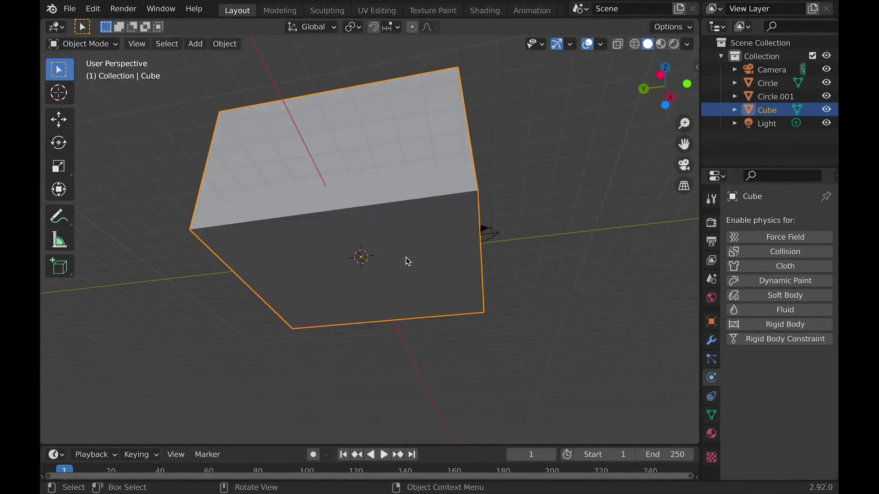
pyautogui.moveTo(406, 259); pyautogui.dragTo(406, 256, button='middle')
pyautogui.hotkey('shift', 'z')
pyautogui.hotkey('shift', 'z')
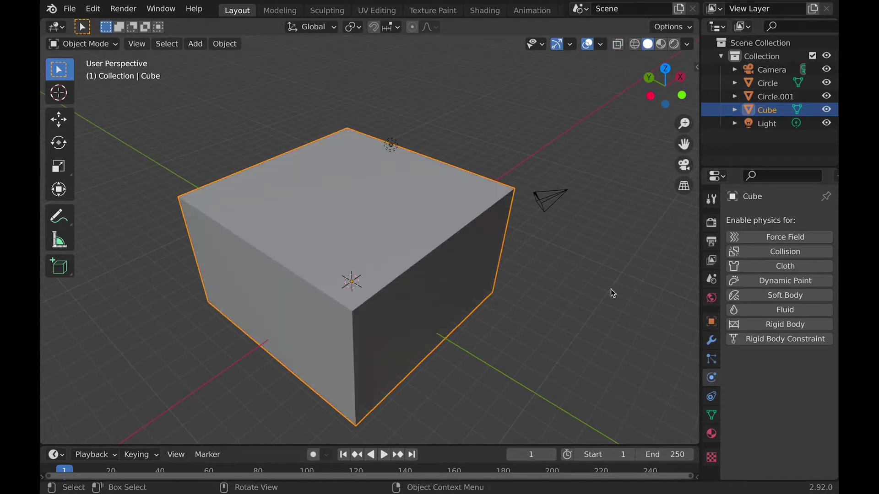
# Step: Make the cube a Fluid Domain of type Liquid
pyautogui.click(771, 310)
pyautogui.click(782, 378)
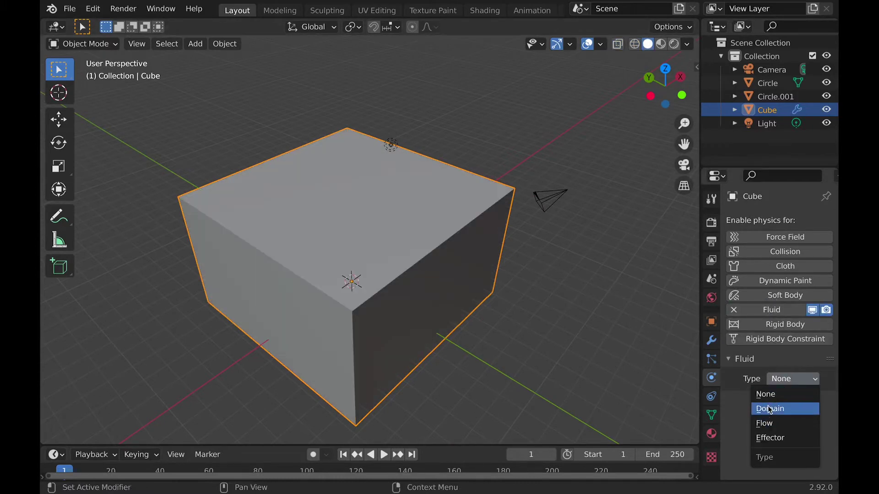
pyautogui.click(769, 409)
pyautogui.click(781, 419)
pyautogui.click(763, 449)
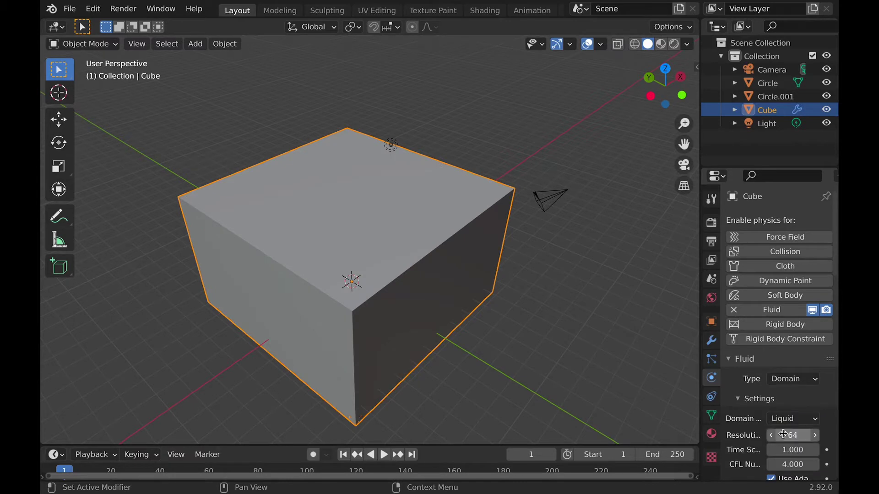
# Step: Toggle the domain's Mesh option and enable Diffusion, expanding its settings
pyautogui.scroll(-18, 784, 434)
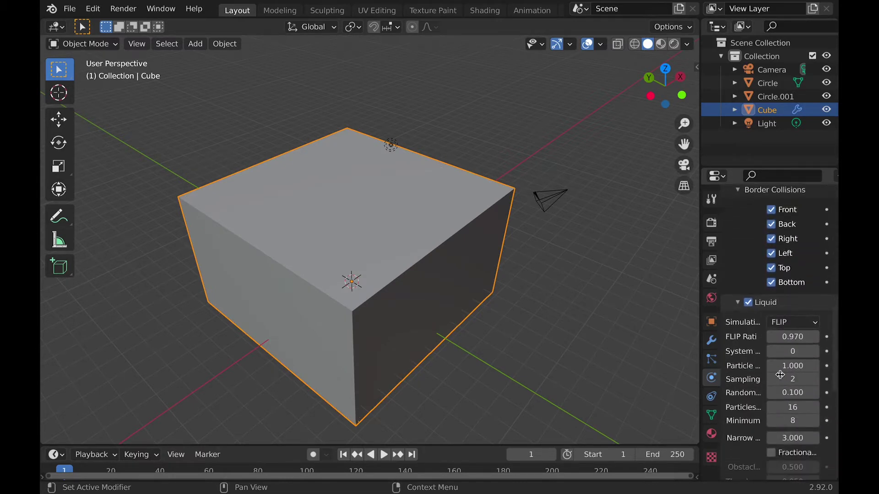
pyautogui.scroll(-10, 781, 375)
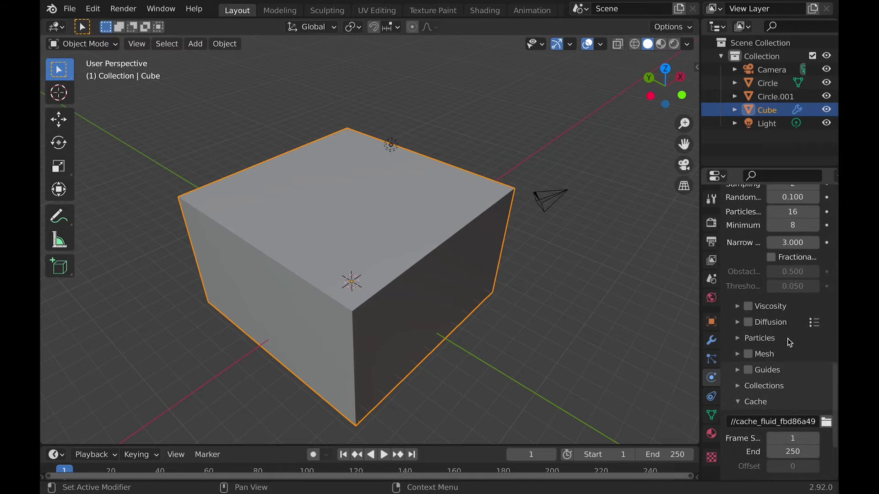
pyautogui.scroll(1, 754, 367)
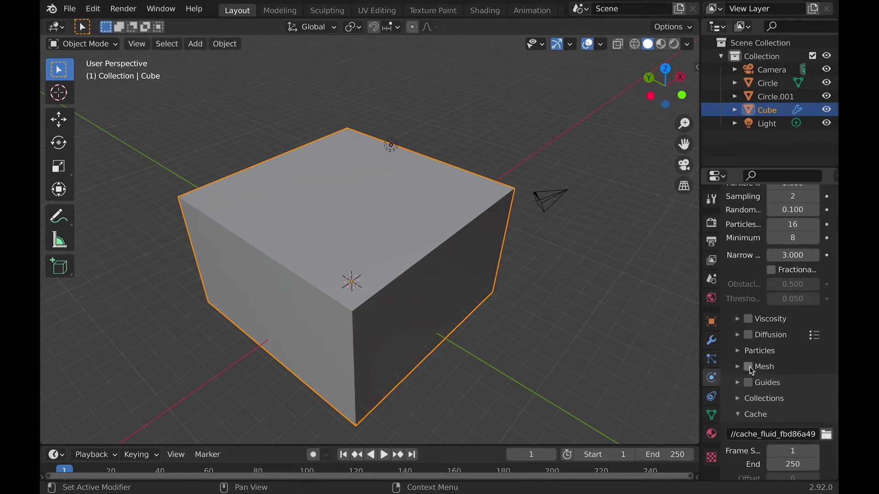
pyautogui.click(737, 367)
pyautogui.click(737, 367)
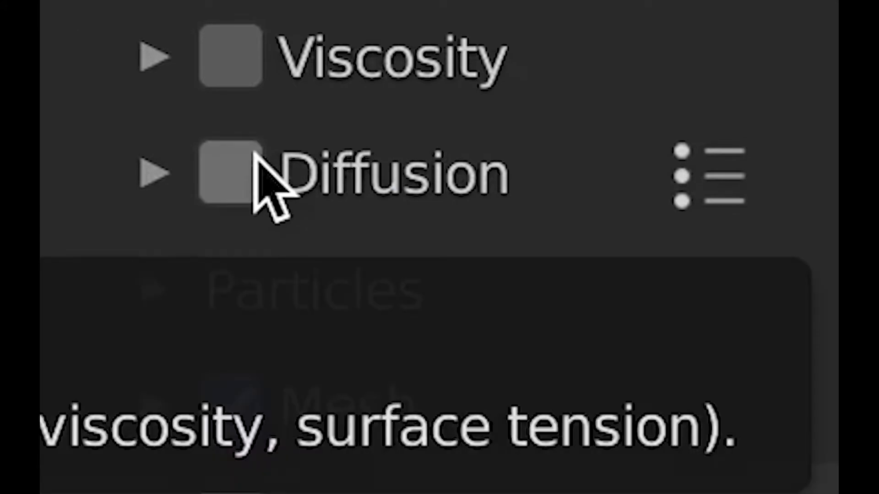
pyautogui.click(247, 176)
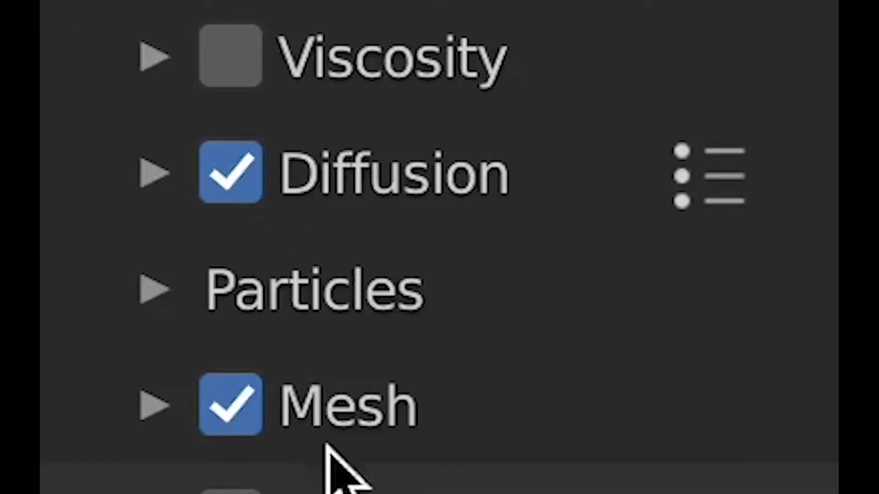
pyautogui.click(154, 172)
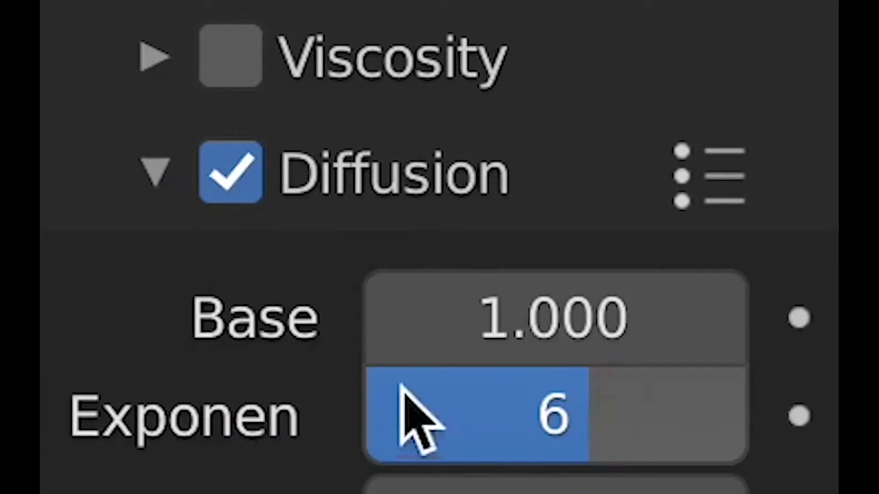
# Step: Set the diffusion Exponent to 6
pyautogui.click(545, 403)
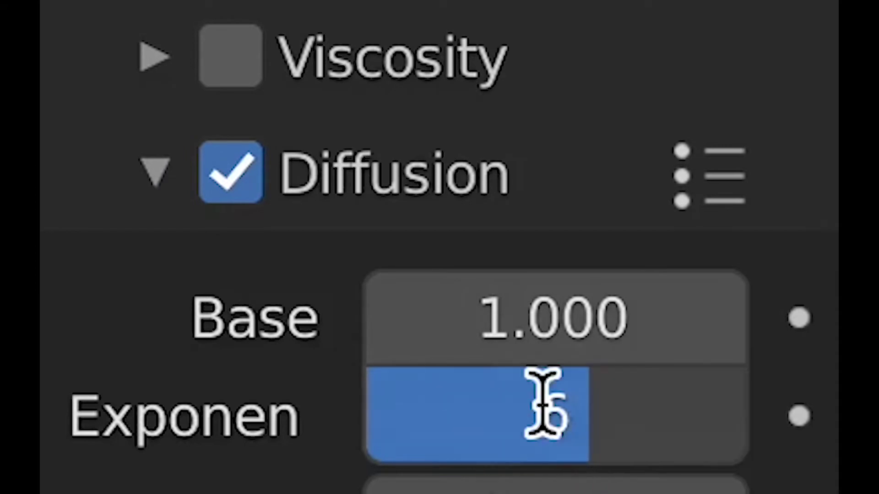
pyautogui.write('5')
pyautogui.press('Return')
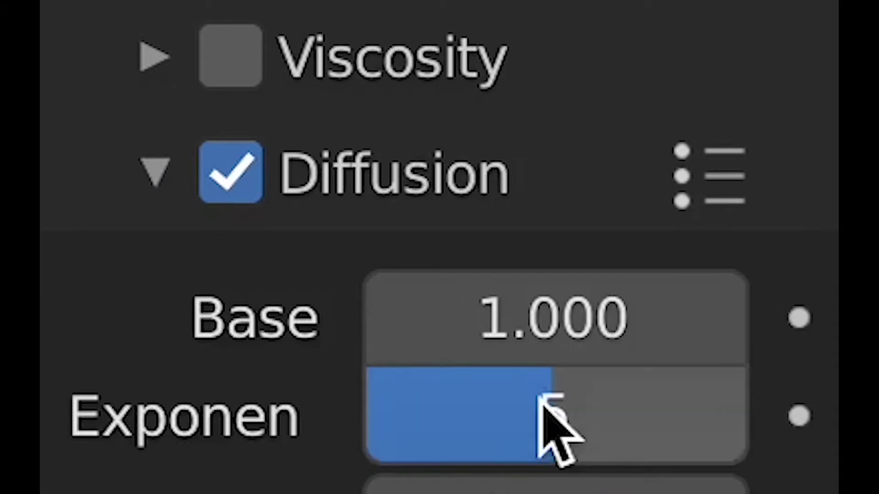
pyautogui.click(543, 404)
pyautogui.write('7')
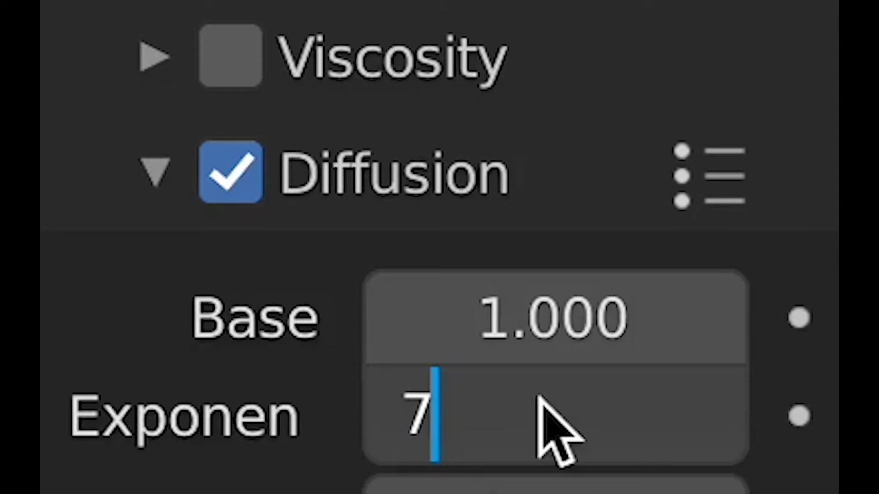
pyautogui.press('Return')
pyautogui.click(543, 403)
pyautogui.write('6')
pyautogui.press('Return')
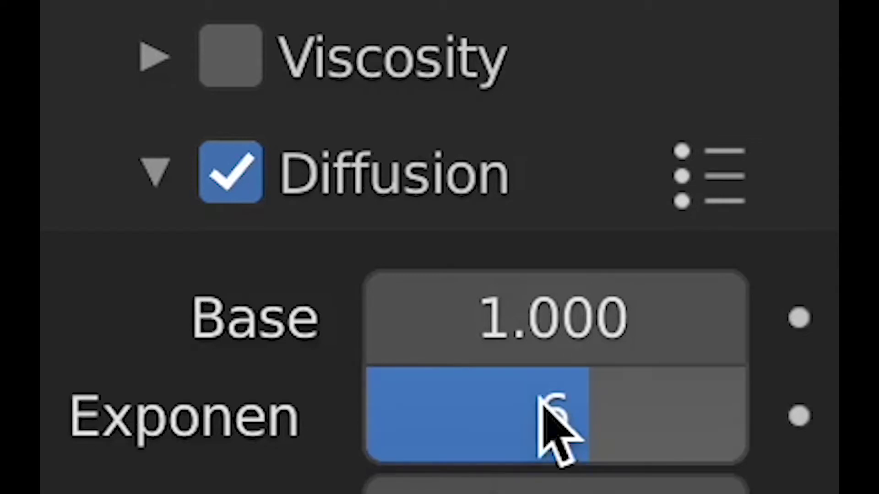
# Step: Change the simulation cache Type from Replay to All
pyautogui.scroll(-5, 540, 403)
pyautogui.scroll(-8, 539, 397)
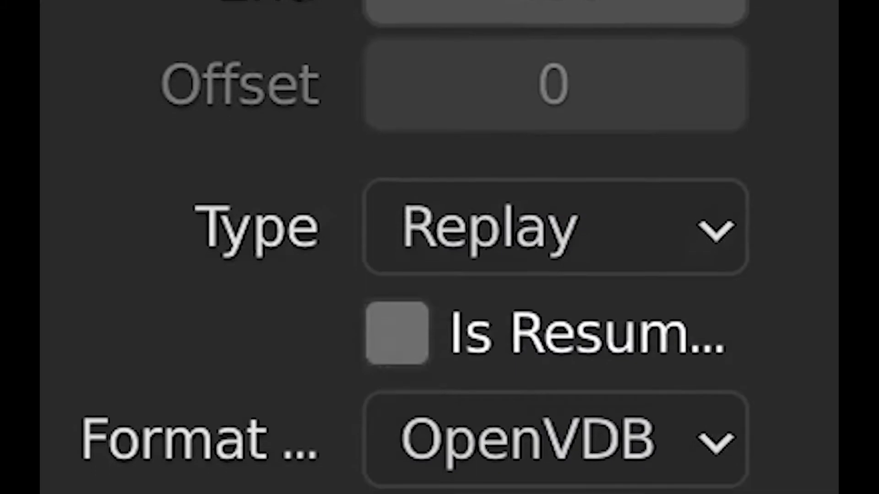
pyautogui.scroll(-3, 460, 176)
pyautogui.click(460, 176)
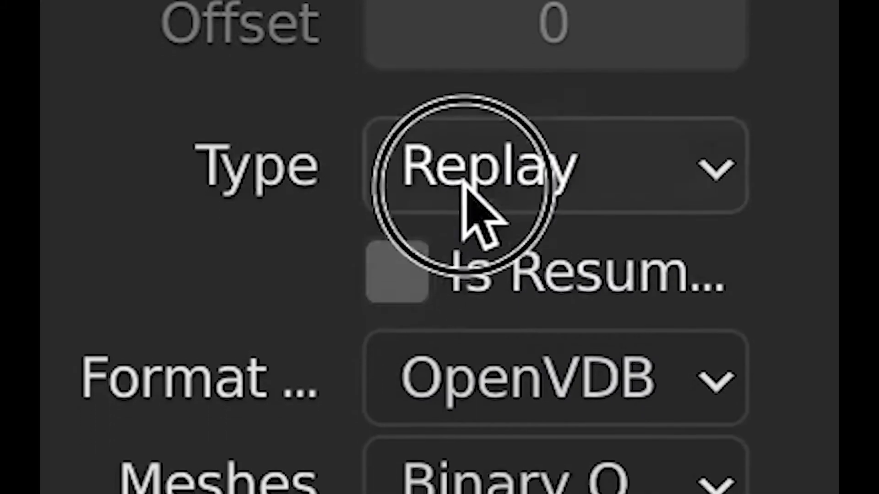
pyautogui.click(425, 417)
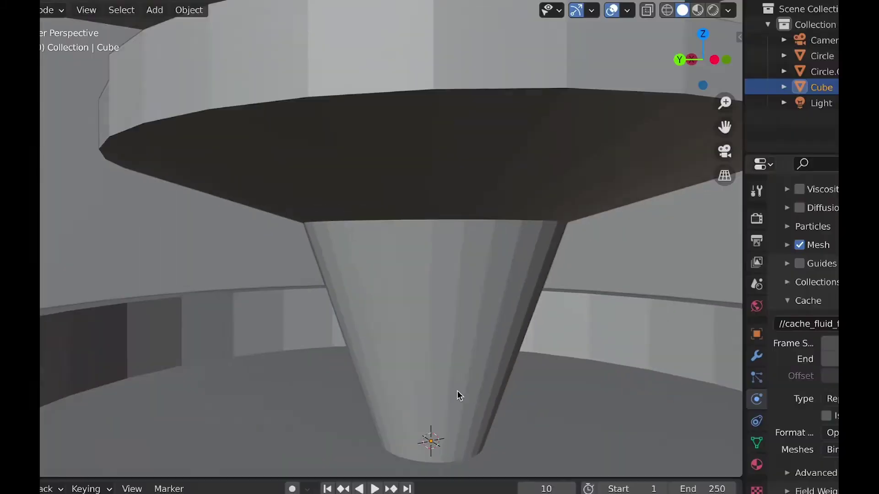
# Step: Make the fountain Circle a Collision fluid effector
pyautogui.click(443, 300)
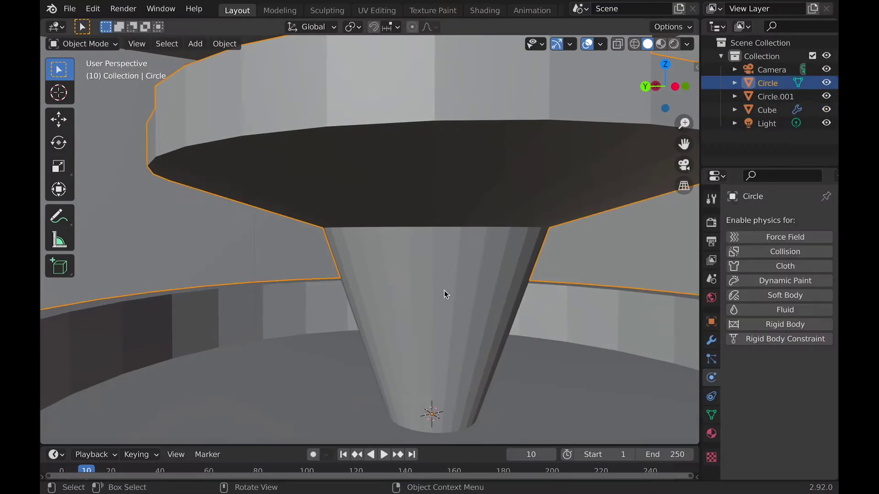
pyautogui.scroll(-6, 444, 300)
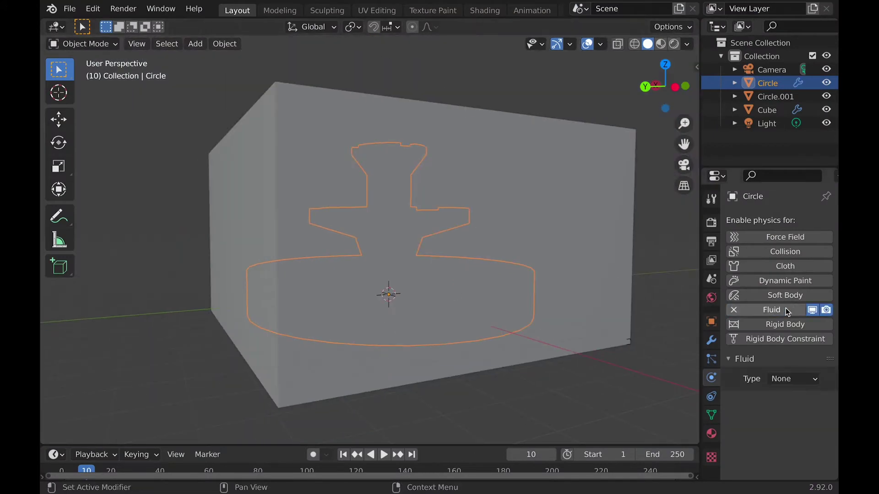
pyautogui.click(787, 380)
pyautogui.click(773, 440)
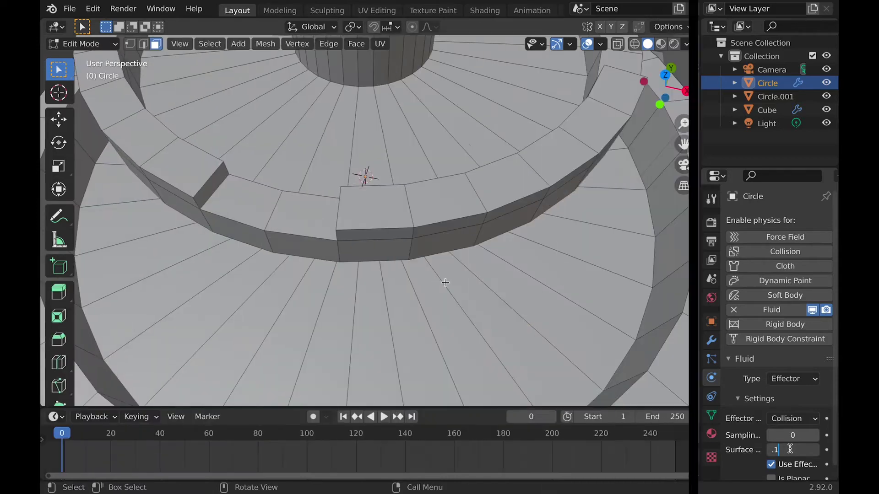
# Step: Duplicate the basin floor faces in place and separate them as Circle.002
pyautogui.click(461, 291)
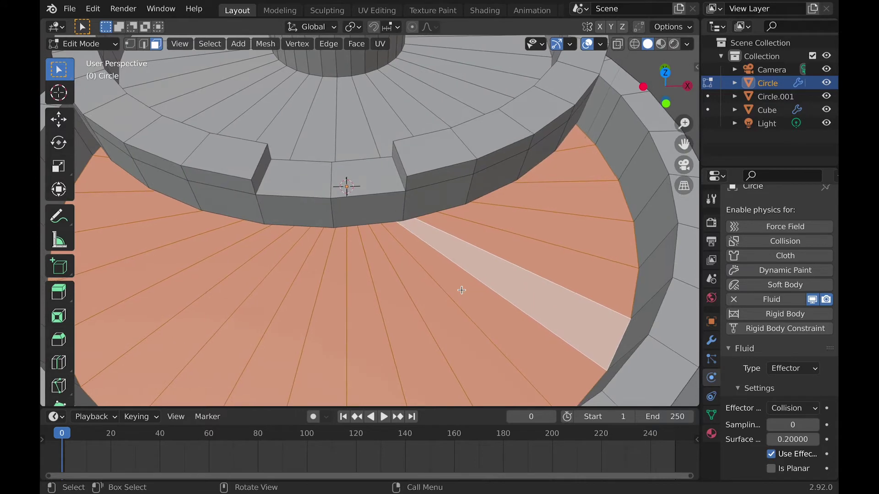
pyautogui.hotkey('shift', 'd')
pyautogui.rightClick(462, 290)
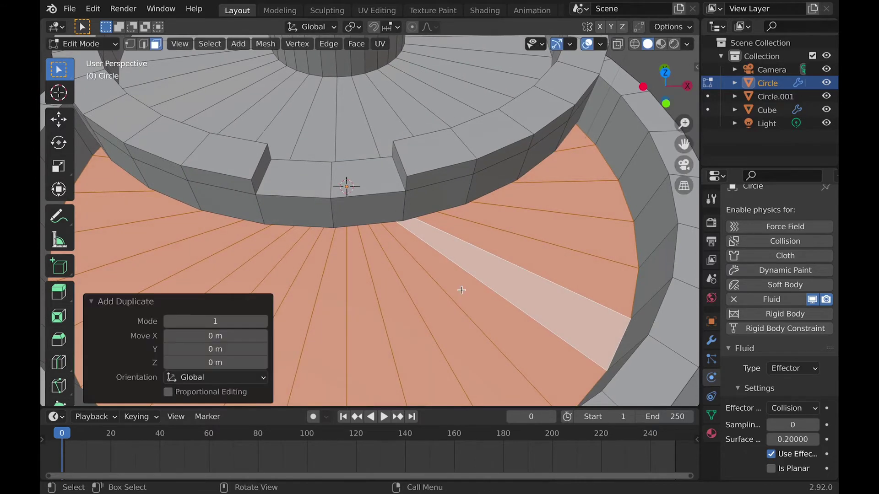
pyautogui.press('p')
pyautogui.click(463, 290)
pyautogui.press('Tab')
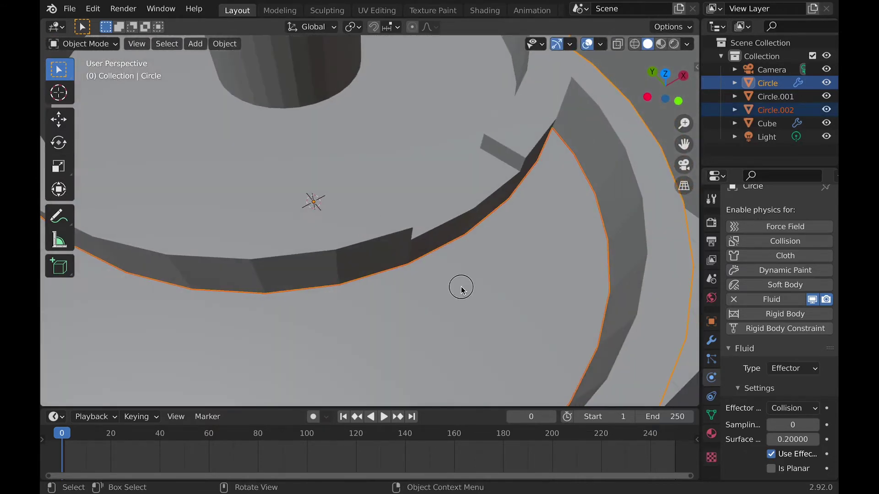
# Step: Make the small box a fluid Flow object emitting Liquid
pyautogui.click(461, 288)
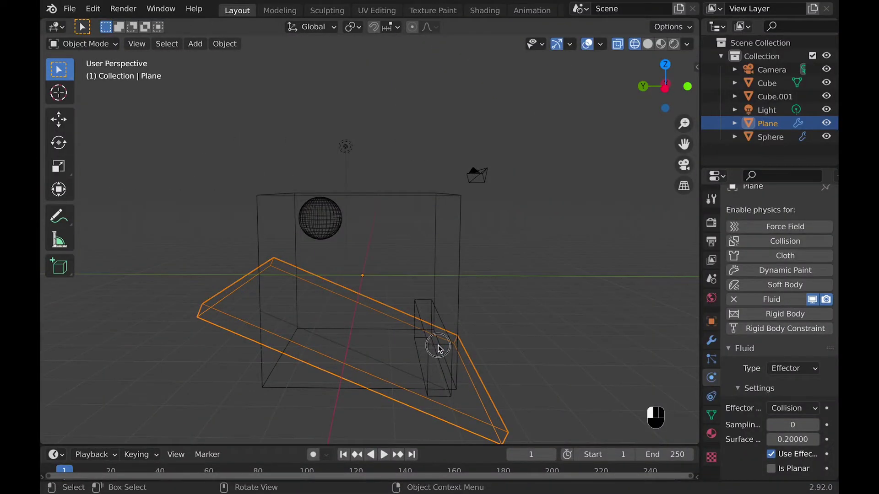
pyautogui.click(436, 349)
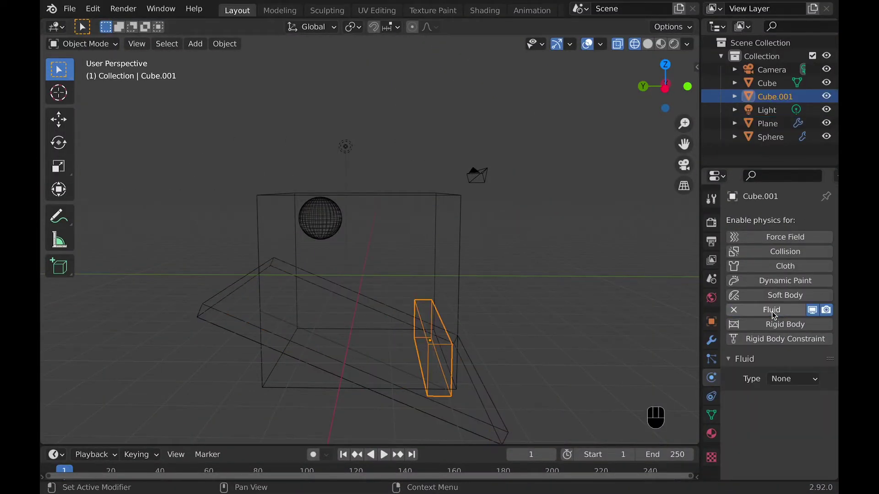
pyautogui.click(783, 378)
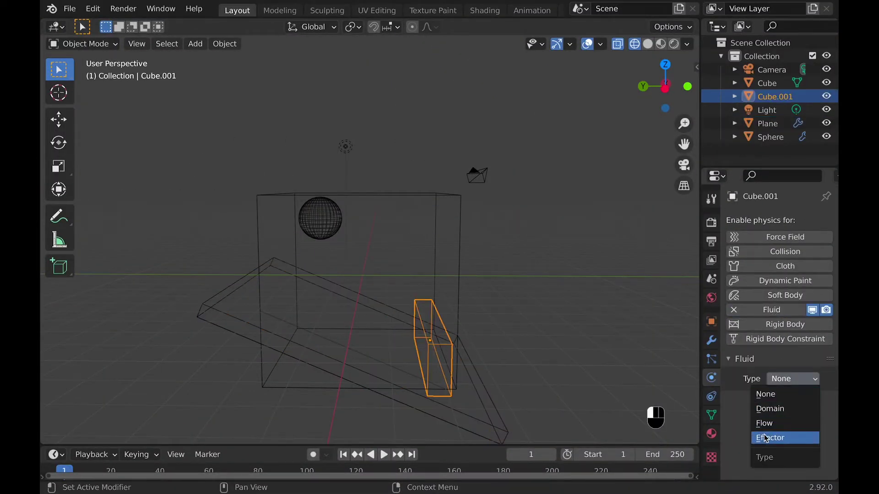
pyautogui.click(768, 425)
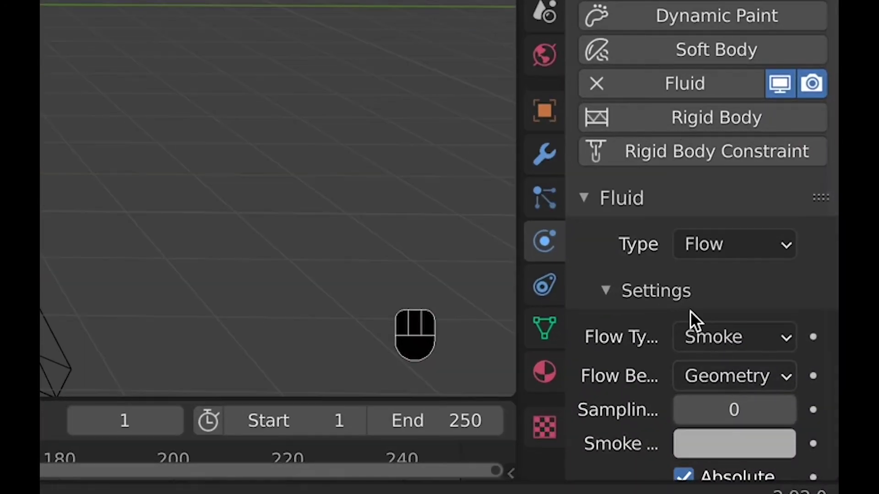
pyautogui.click(775, 412)
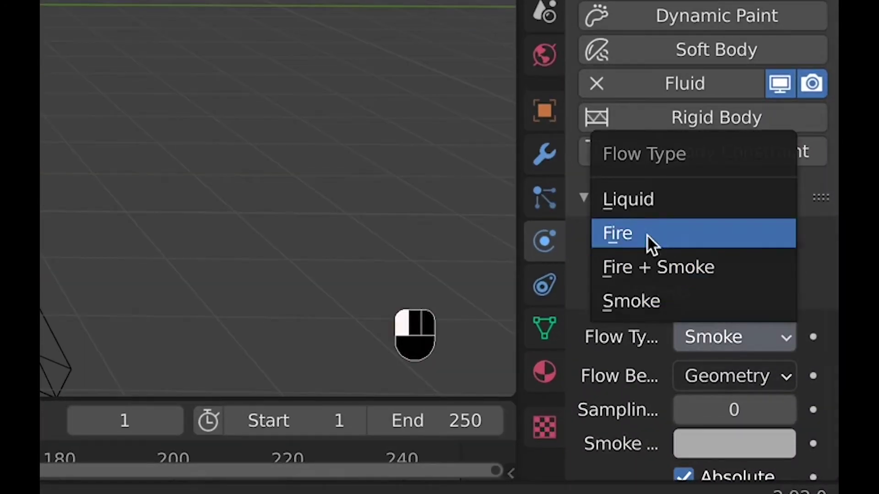
pyautogui.click(641, 200)
# Step: Set the box's flow behavior to Outflow
pyautogui.scroll(-4, 737, 337)
pyautogui.click(726, 285)
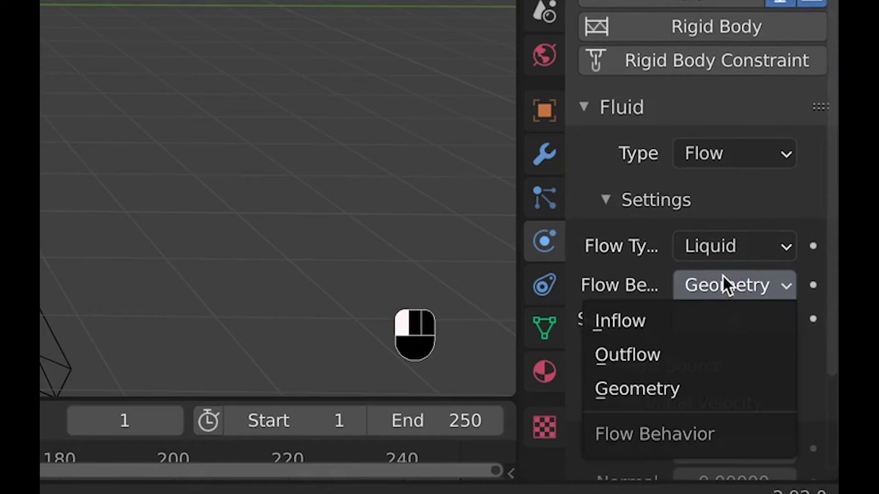
pyautogui.click(633, 353)
pyautogui.scroll(3, 633, 354)
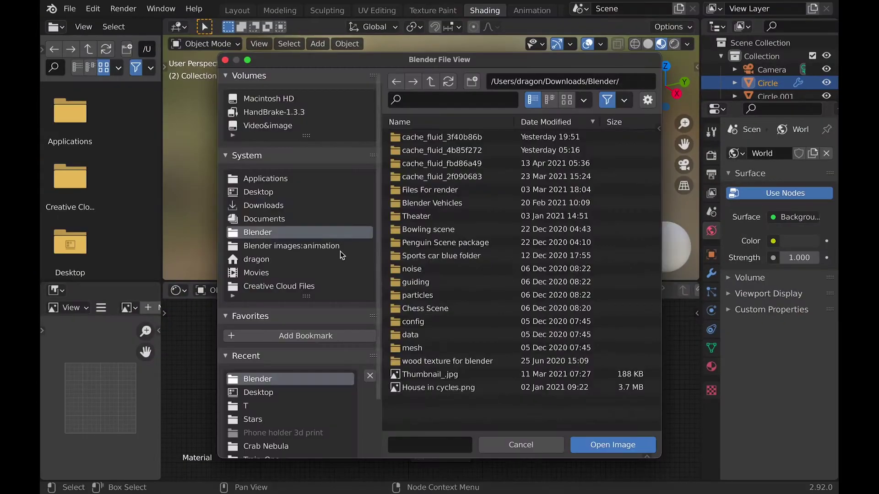
# Step: Load the stone jpg into the fountain's Image Texture and inspect it
pyautogui.click(263, 206)
pyautogui.click(458, 234)
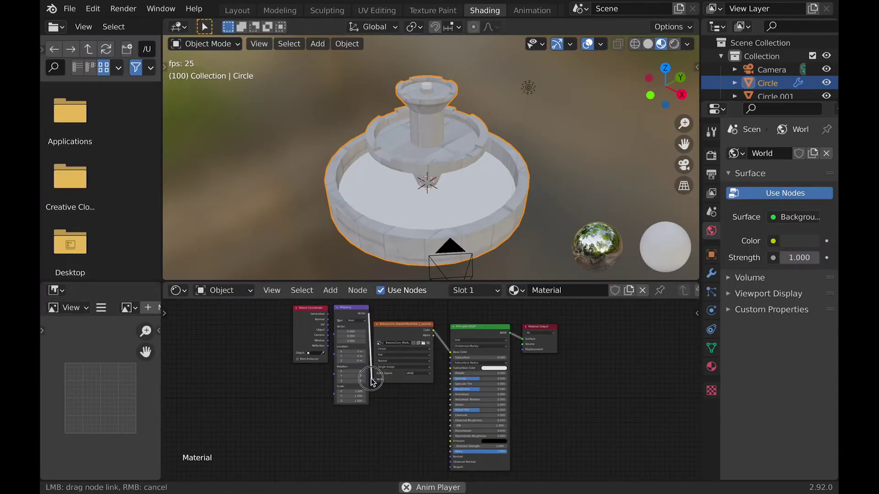
pyautogui.scroll(2, 437, 358)
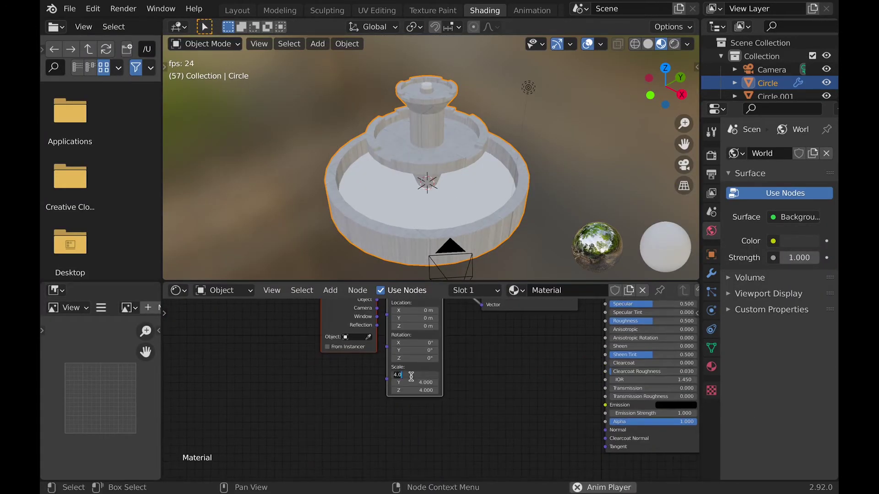
pyautogui.scroll(5, 432, 202)
pyautogui.moveTo(432, 202); pyautogui.dragTo(467, 196, button='middle')
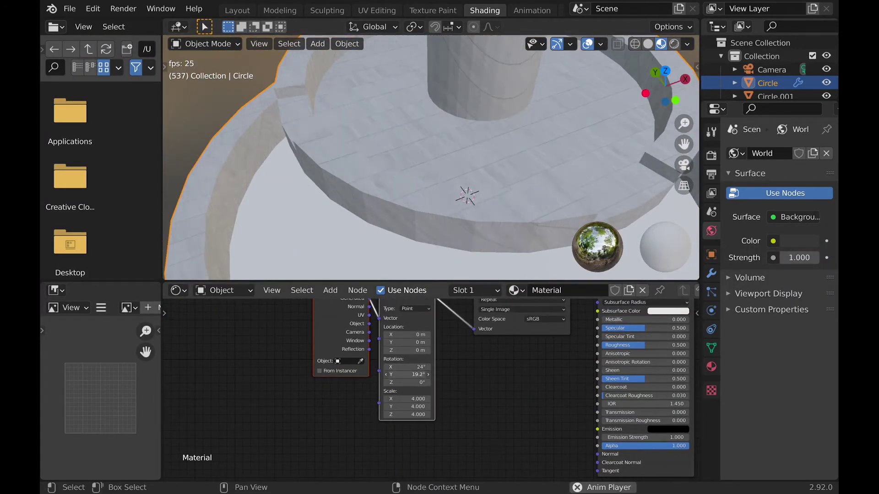
# Step: Assign a new material to the separated Circle.002 piece
pyautogui.scroll(-3, 416, 101)
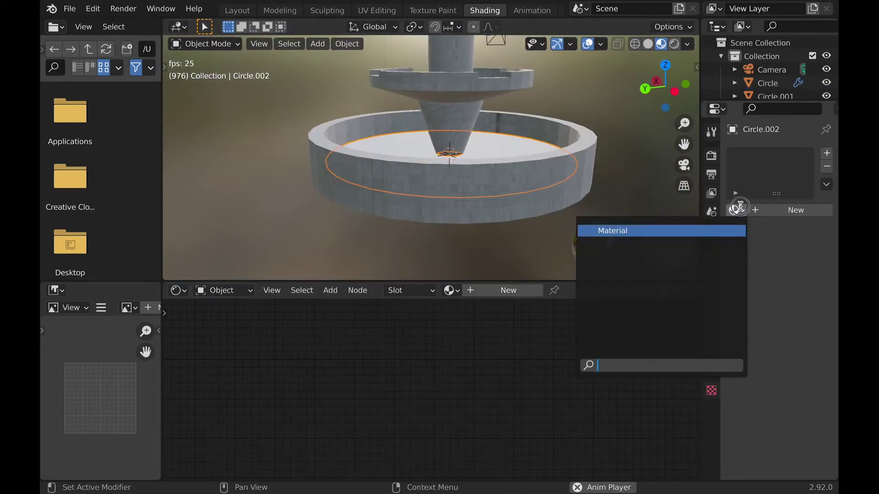
pyautogui.click(667, 229)
pyautogui.scroll(5, 589, 185)
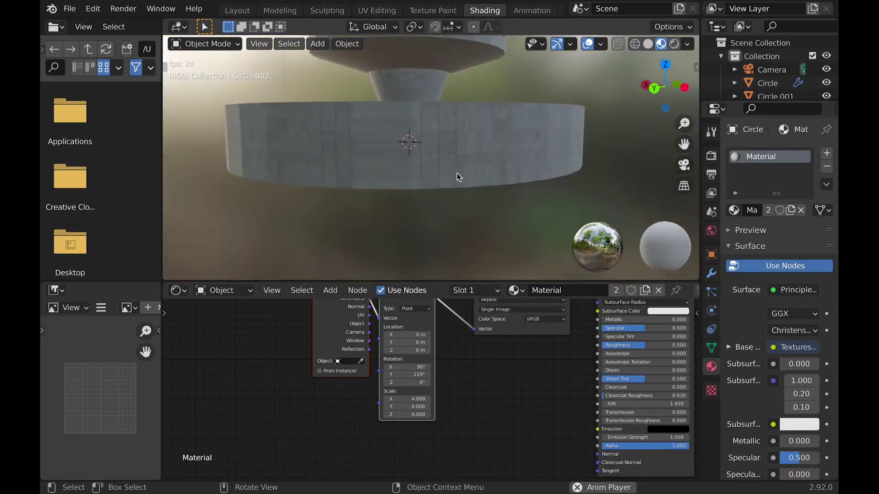